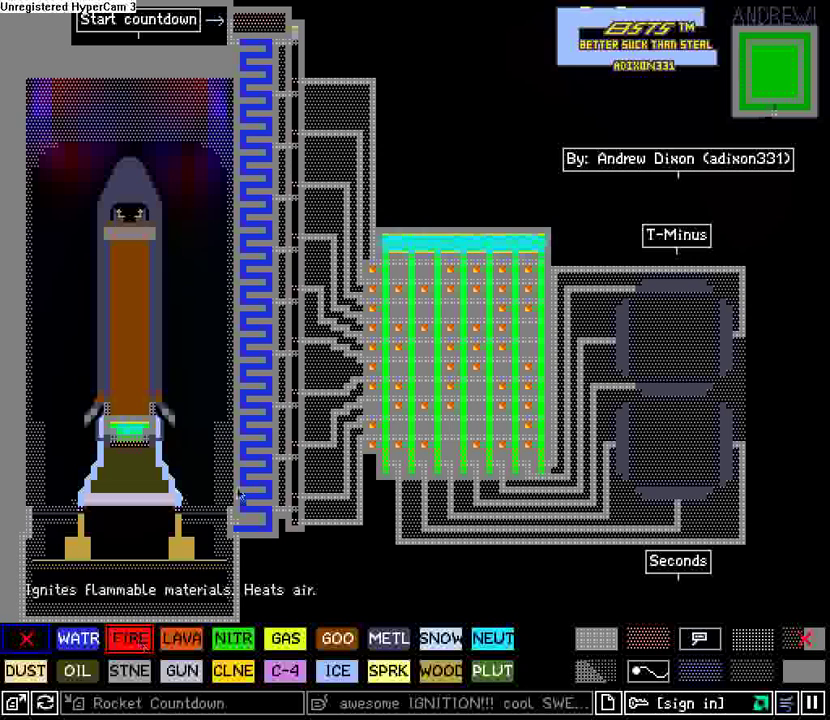
Spark the countdown starter right of the Start countdown label to begin the timer
click(257, 27)
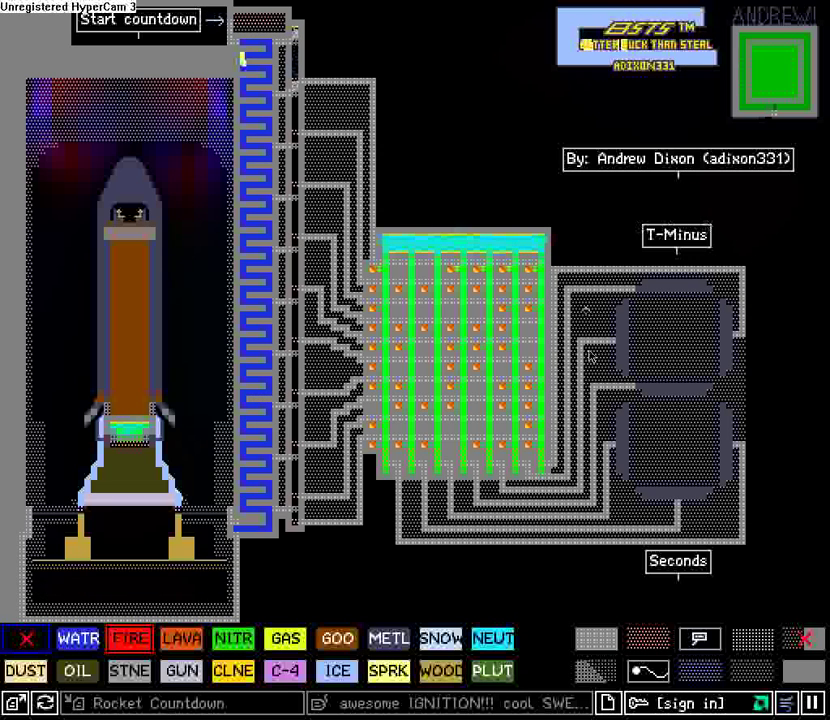